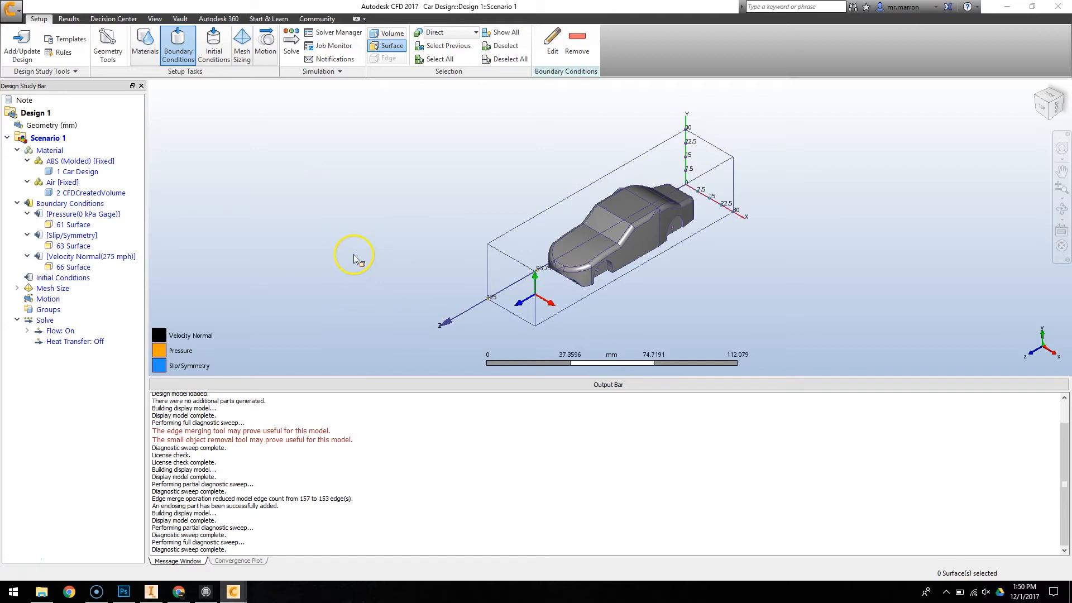
- Automatically size the mesh for the car and surrounding air volume
{"action": "left_click", "coordinate": [242, 50]}
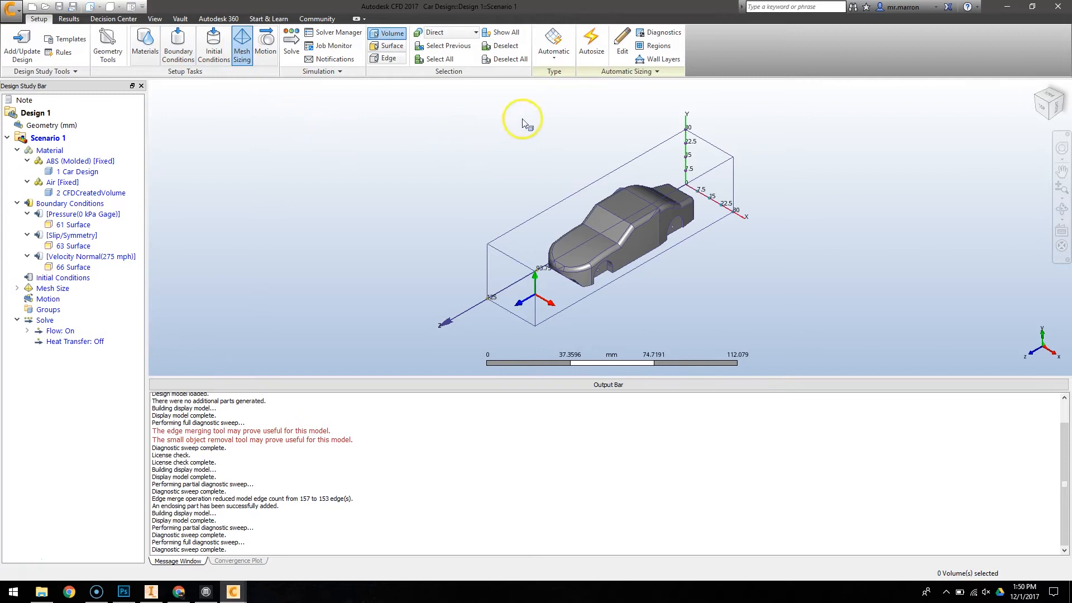
{"action": "left_click", "coordinate": [588, 62]}
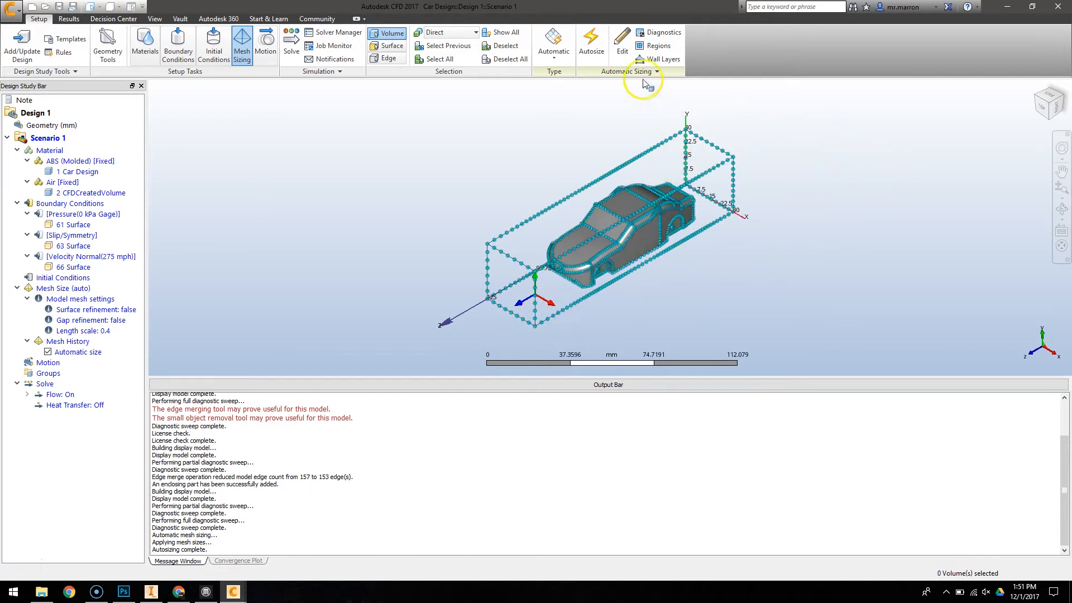
- Add a box mesh refinement region with non-uniform local mesh size 1, spread the changes and apply
{"action": "left_click", "coordinate": [652, 51]}
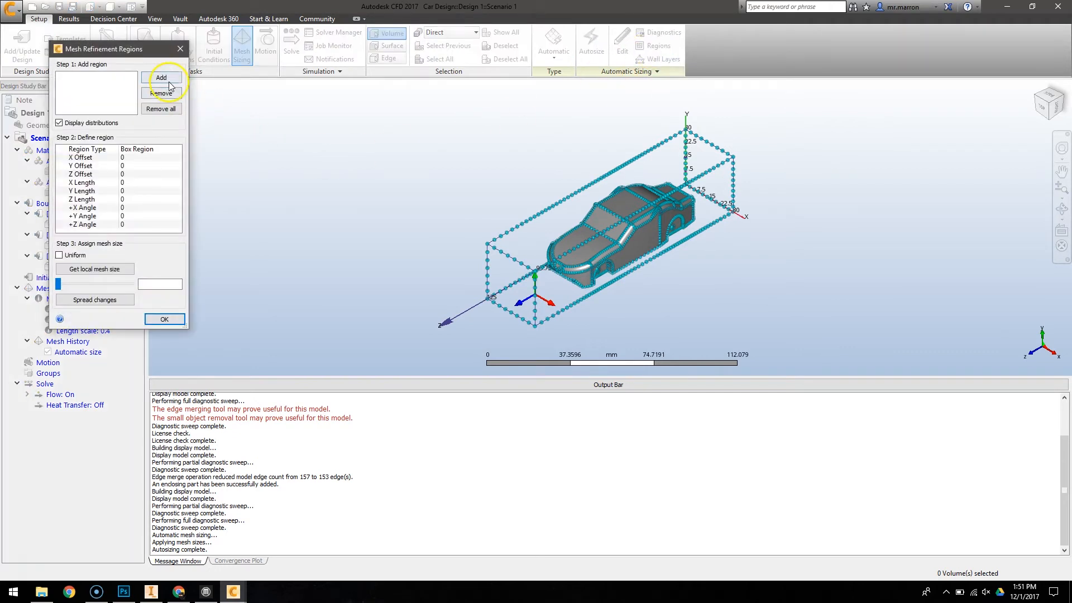
{"action": "left_click", "coordinate": [165, 78]}
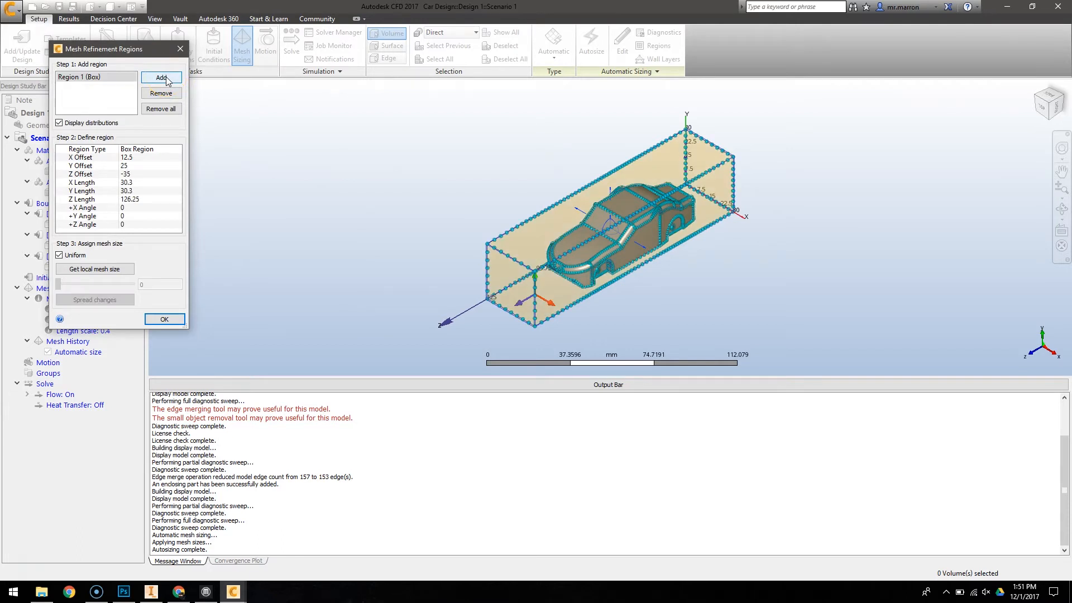
{"action": "left_click", "coordinate": [77, 257]}
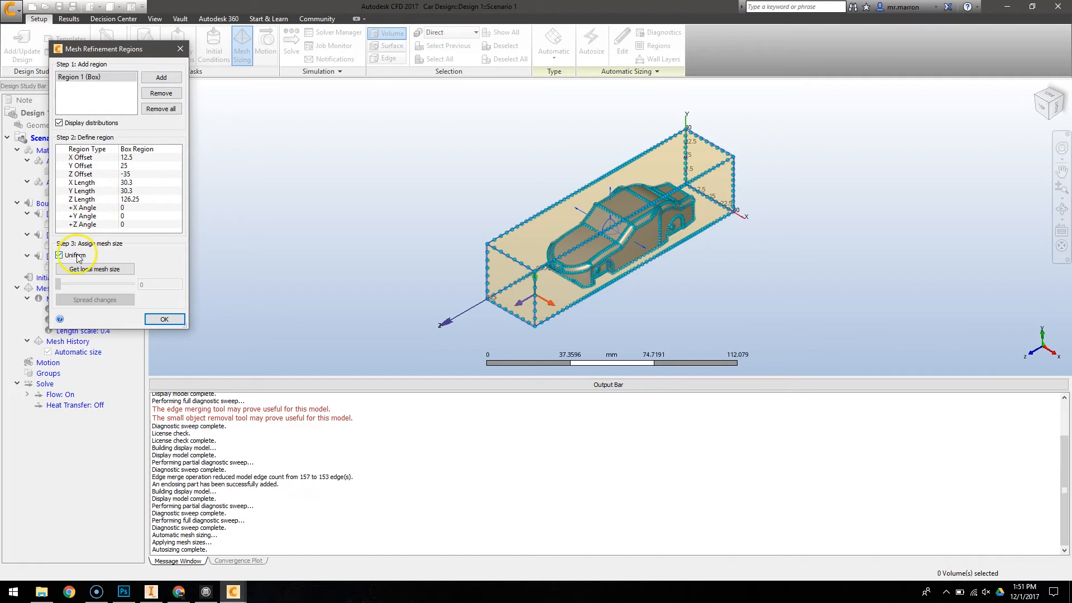
{"action": "left_click", "coordinate": [95, 268]}
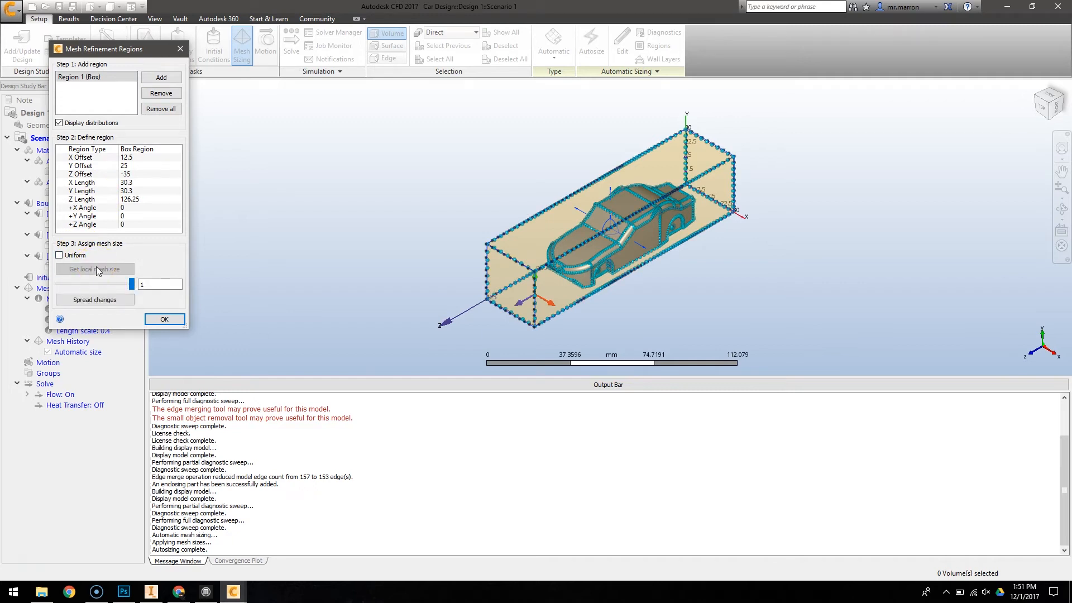
{"action": "left_click", "coordinate": [120, 302]}
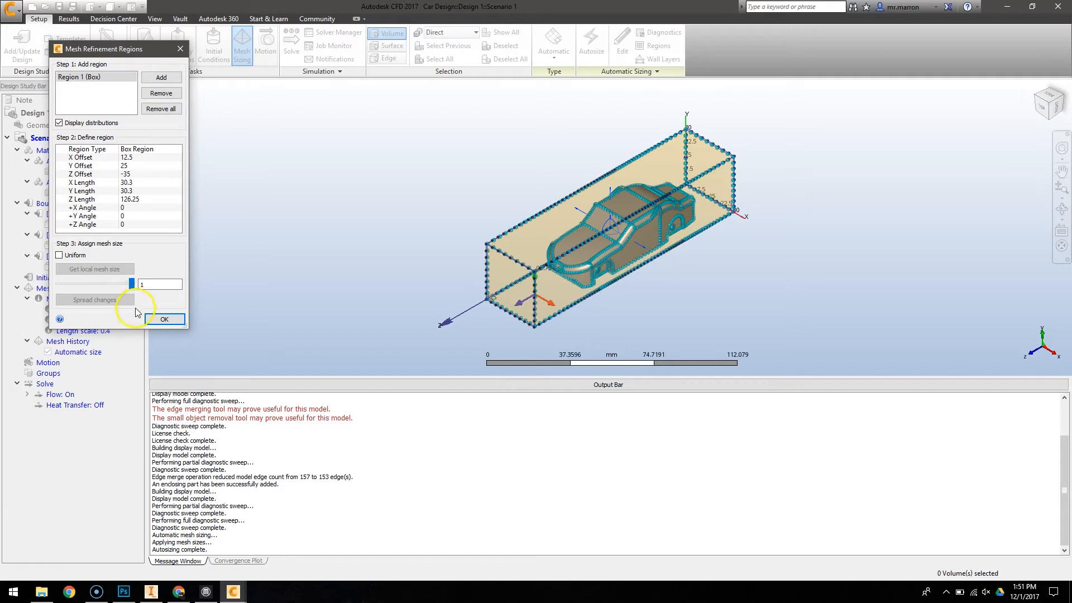
{"action": "left_click", "coordinate": [160, 319]}
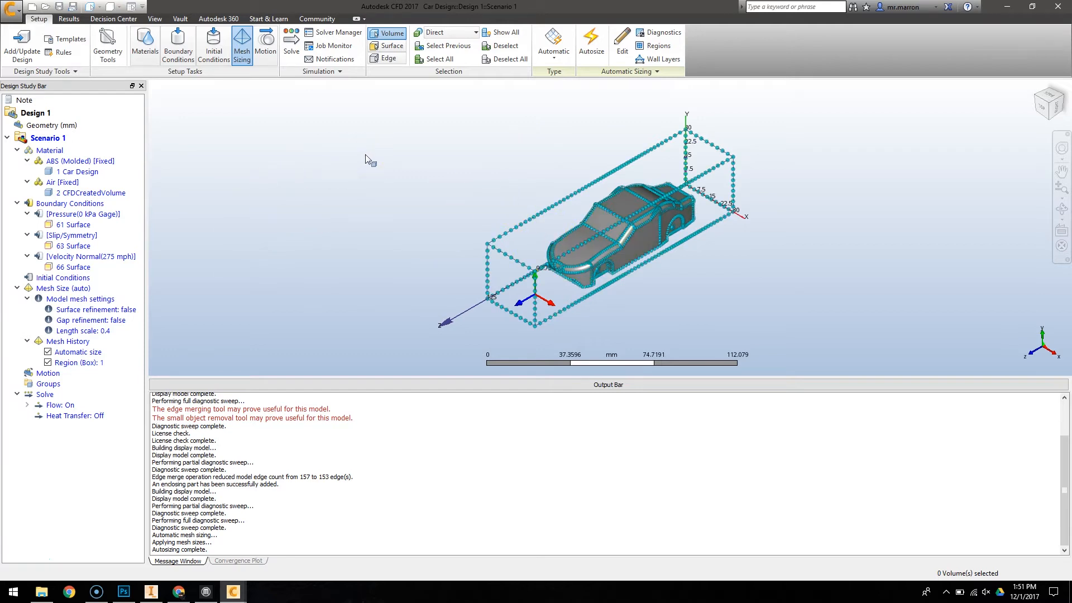
- Run the solve with the solver computer set to CLOUD
{"action": "left_click", "coordinate": [292, 49]}
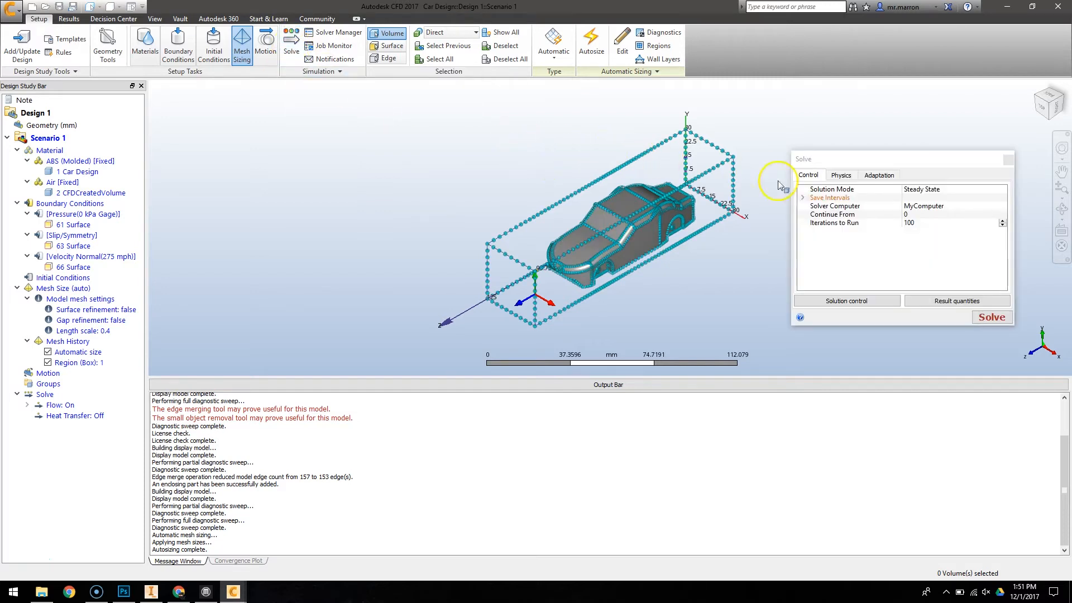
{"action": "left_click", "coordinate": [968, 208]}
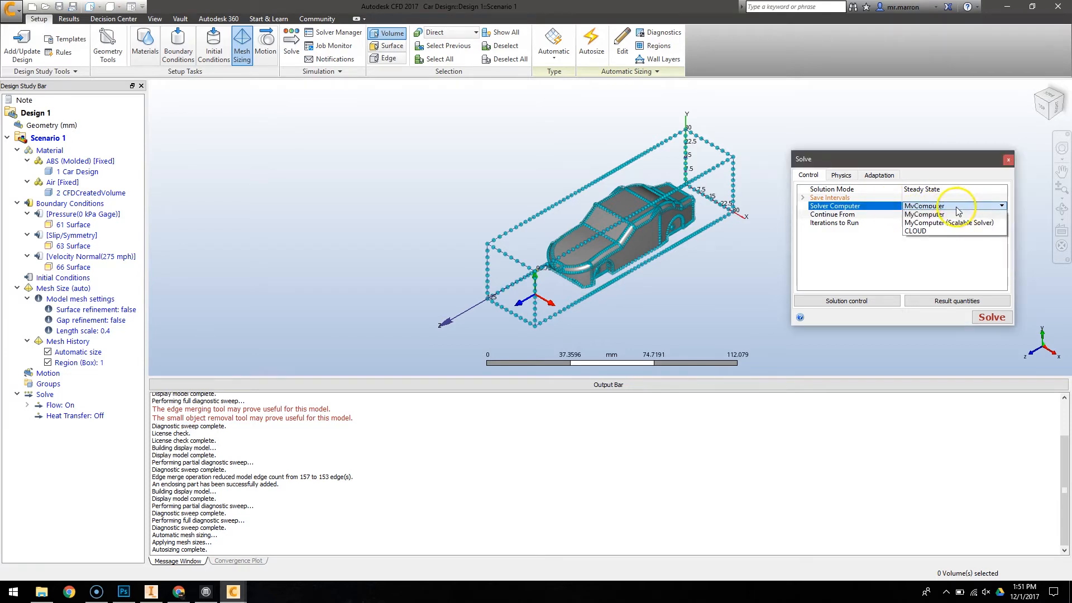
{"action": "left_click", "coordinate": [927, 231]}
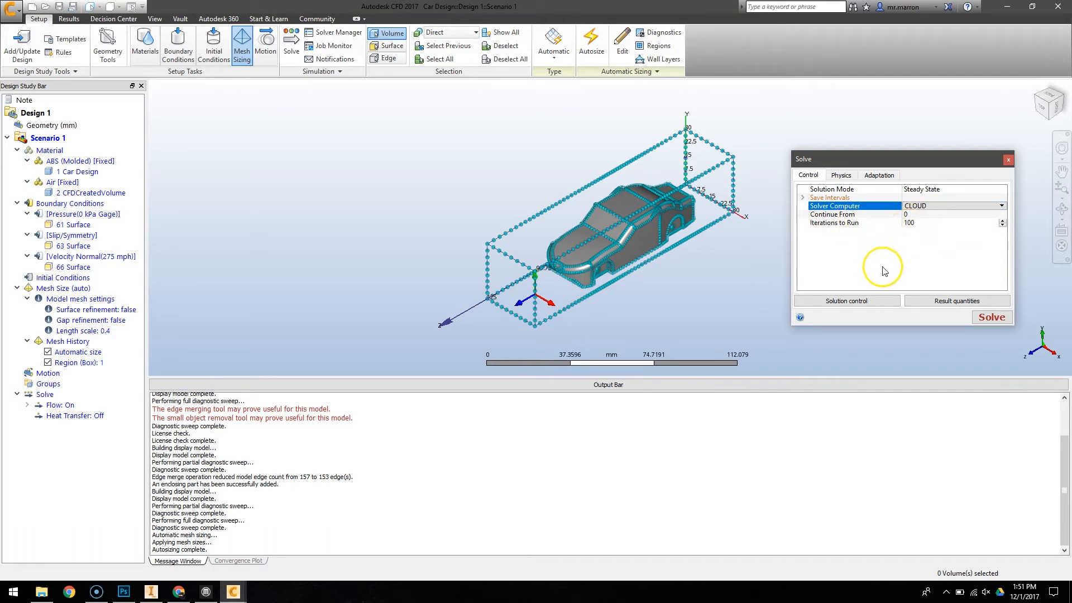
{"action": "left_click", "coordinate": [992, 319]}
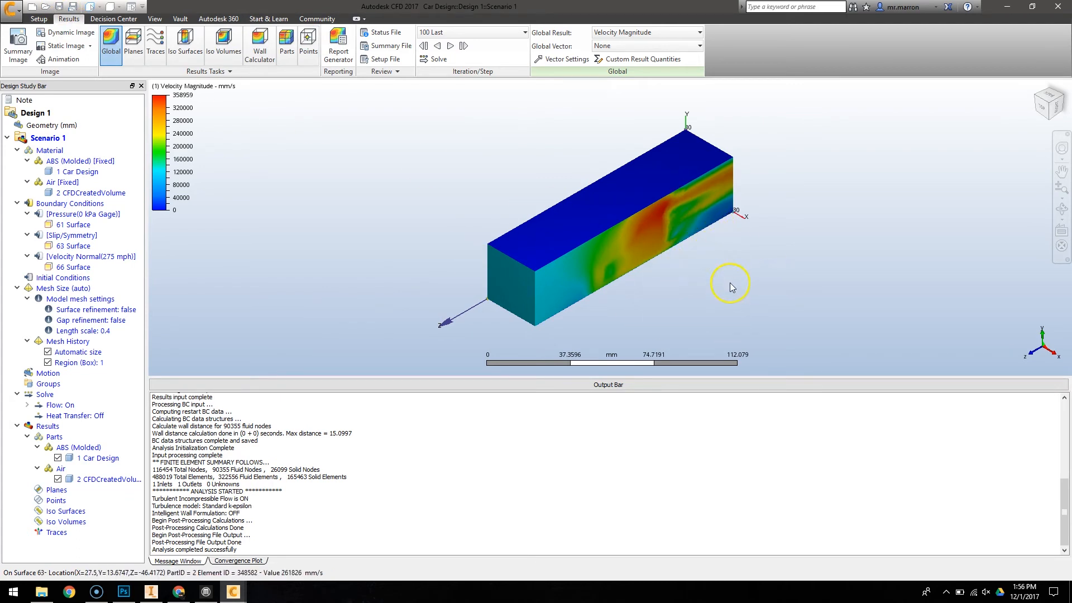
- Display the air volume's results as an outline so the car is visible
{"action": "right_click", "coordinate": [583, 227]}
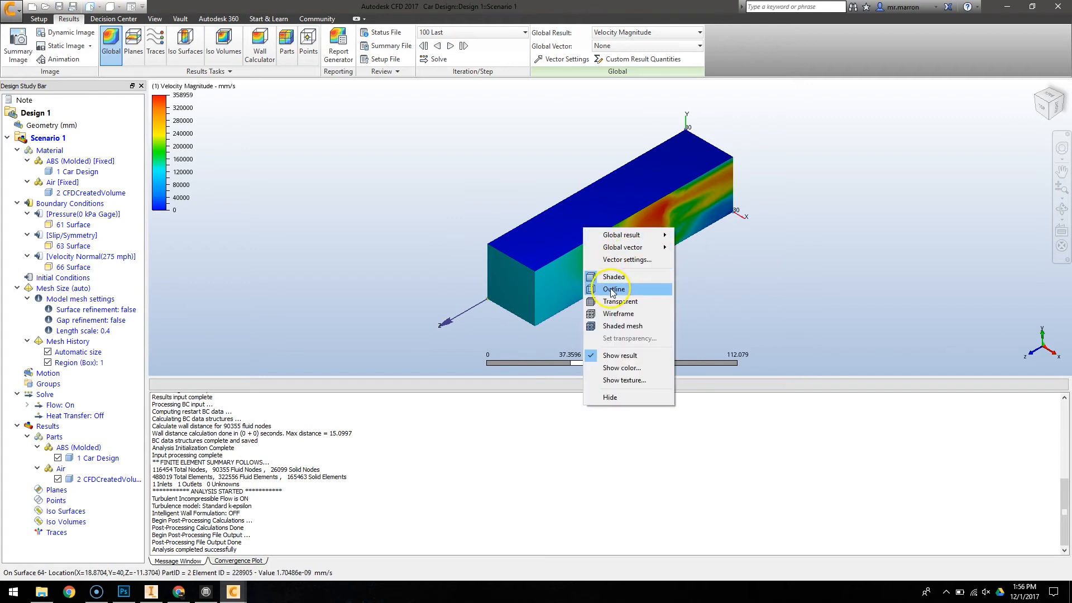
{"action": "left_click", "coordinate": [683, 275]}
{"action": "middle_click_drag", "start_coordinate": [866, 244], "coordinate": [839, 252]}
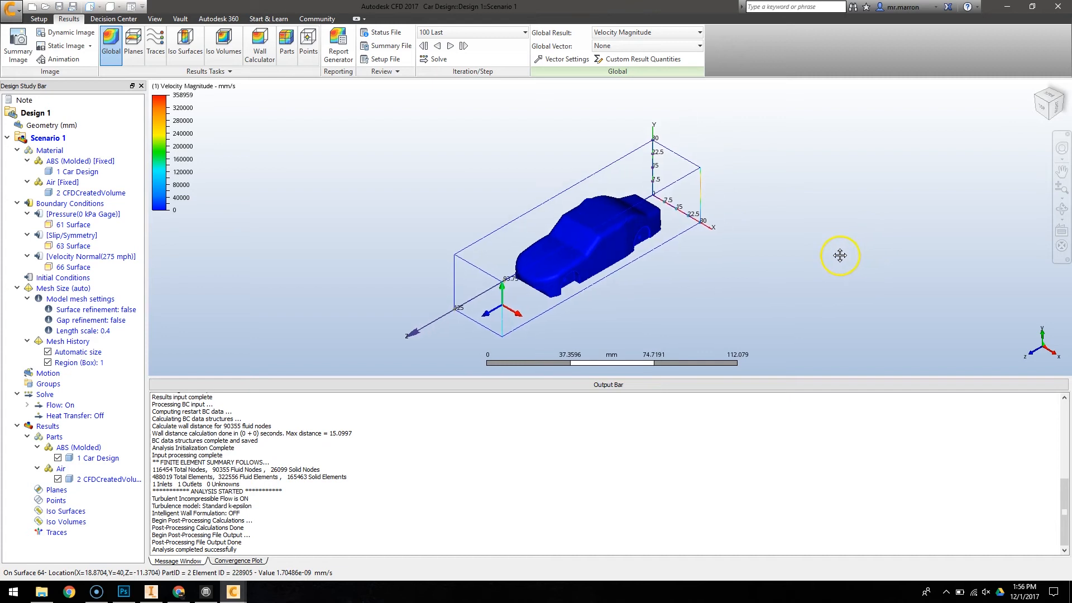
- Show Static Pressure as the global result on the car
{"action": "right_click", "coordinate": [594, 247]}
{"action": "mouse_move", "coordinate": [632, 256]}
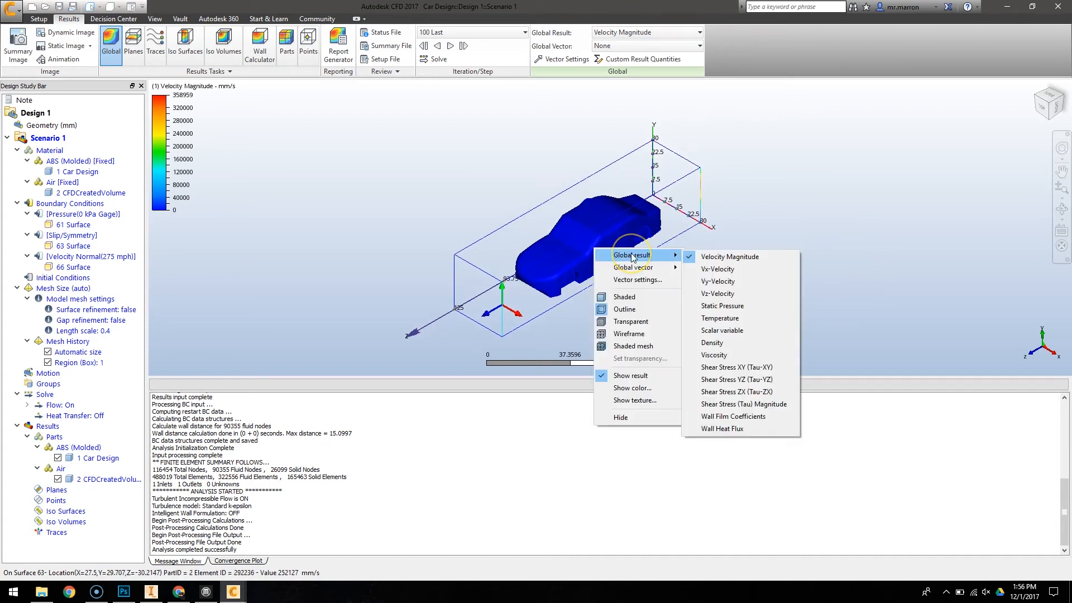
{"action": "left_click", "coordinate": [762, 306]}
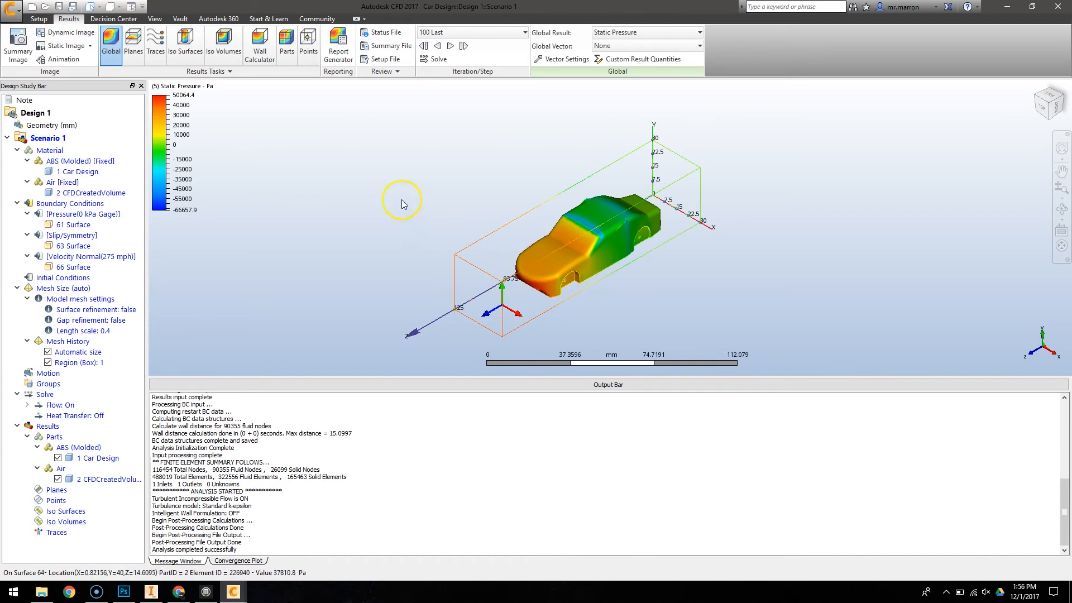
- Add a results cutting plane through the model
{"action": "left_click", "coordinate": [133, 45]}
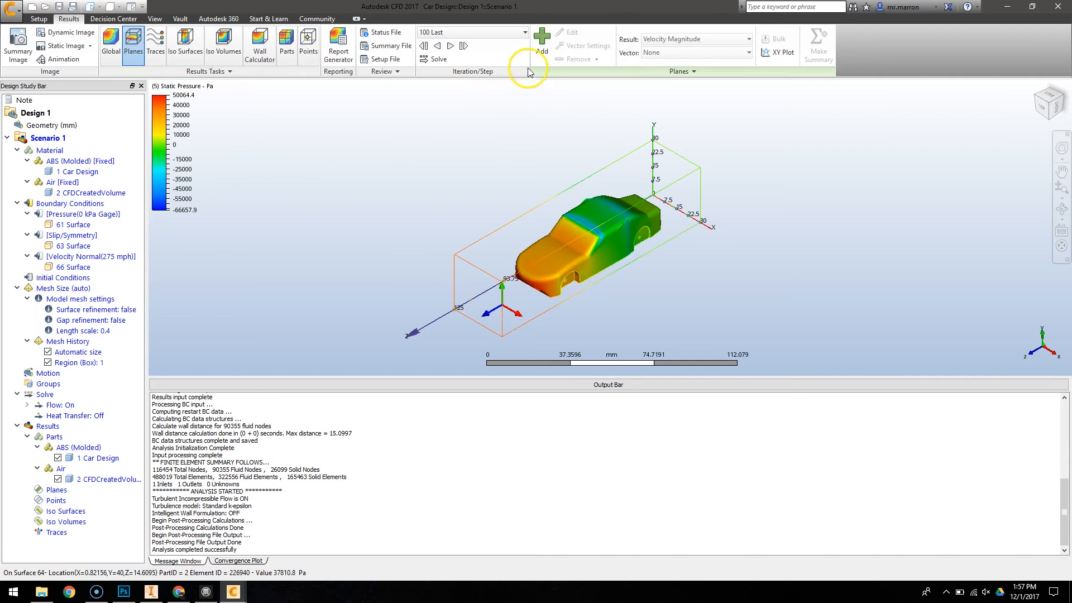
{"action": "left_click", "coordinate": [542, 45]}
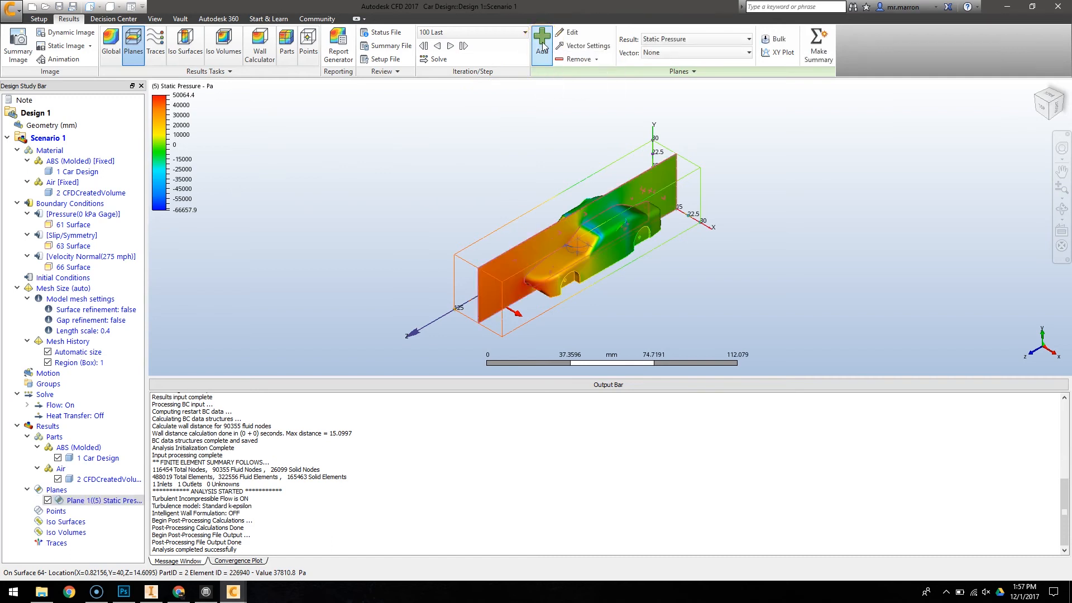
- Set the plane's result to Velocity Magnitude and its vector to Velocity Vector
{"action": "left_click", "coordinate": [677, 58]}
{"action": "left_click", "coordinate": [674, 40]}
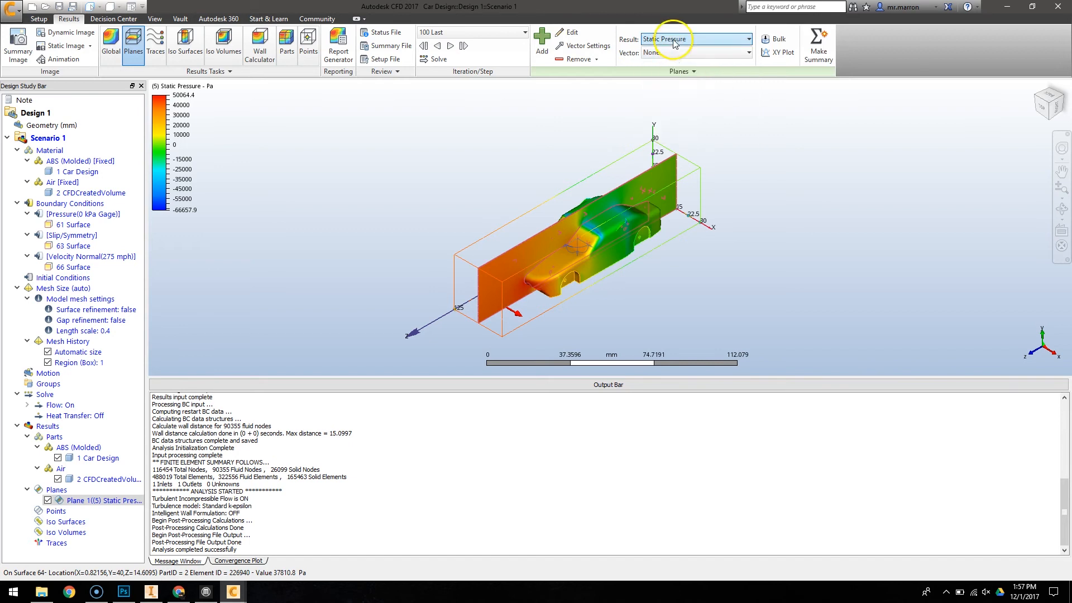
{"action": "left_click", "coordinate": [675, 39]}
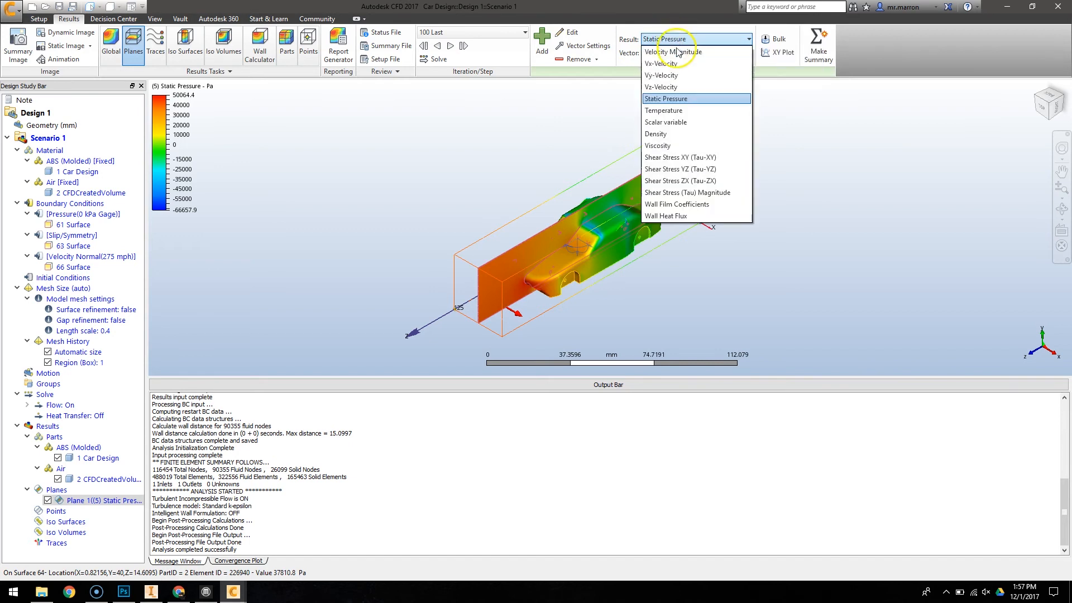
{"action": "left_click", "coordinate": [676, 95]}
{"action": "left_click", "coordinate": [678, 53]}
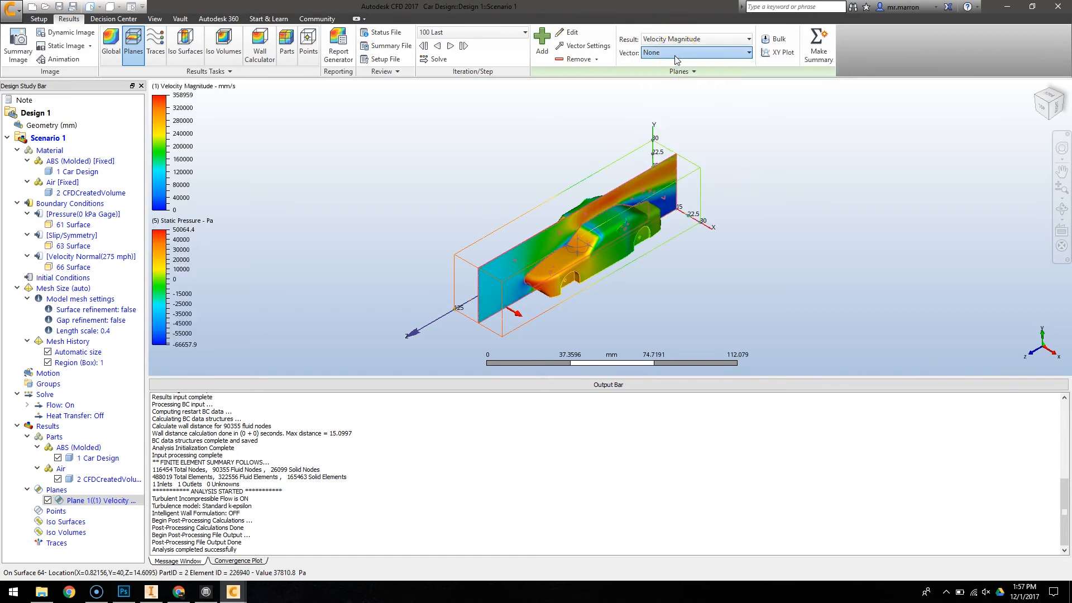
{"action": "left_click", "coordinate": [682, 78]}
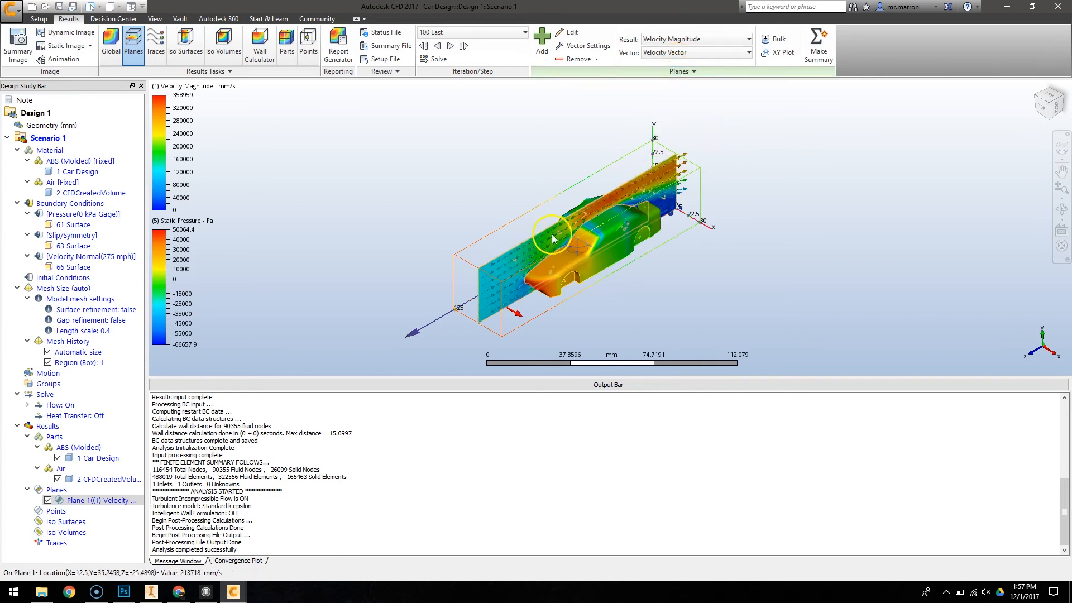
- Examine the velocity plane and vectors around the car from the side view, zoomed in
{"action": "left_click", "coordinate": [1049, 111]}
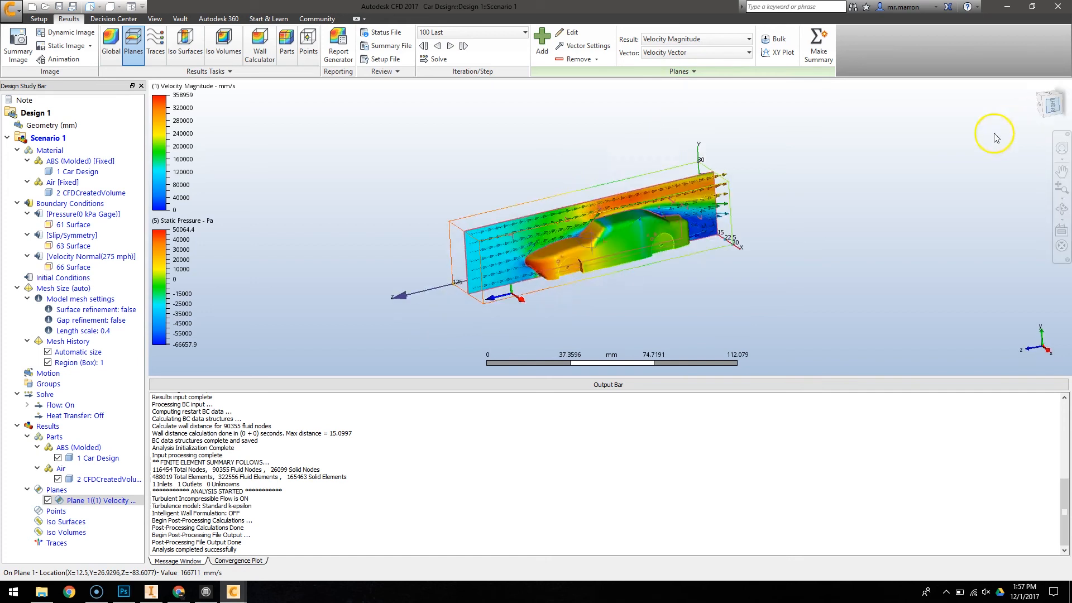
{"action": "scroll", "coordinate": [638, 218], "scroll_direction": "up", "scroll_amount": 2}
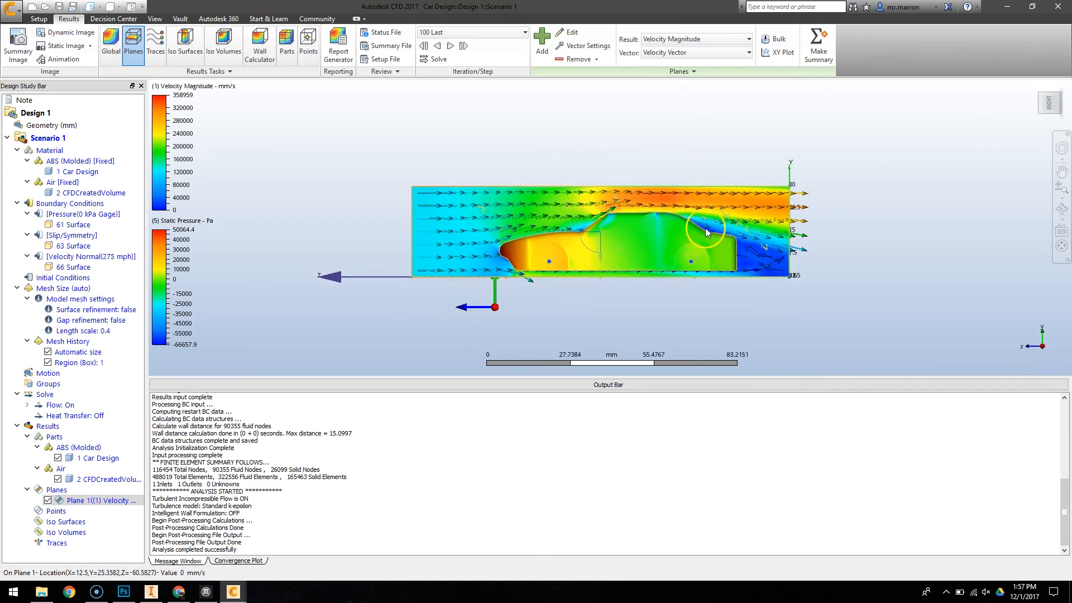
{"action": "left_click", "coordinate": [1046, 95]}
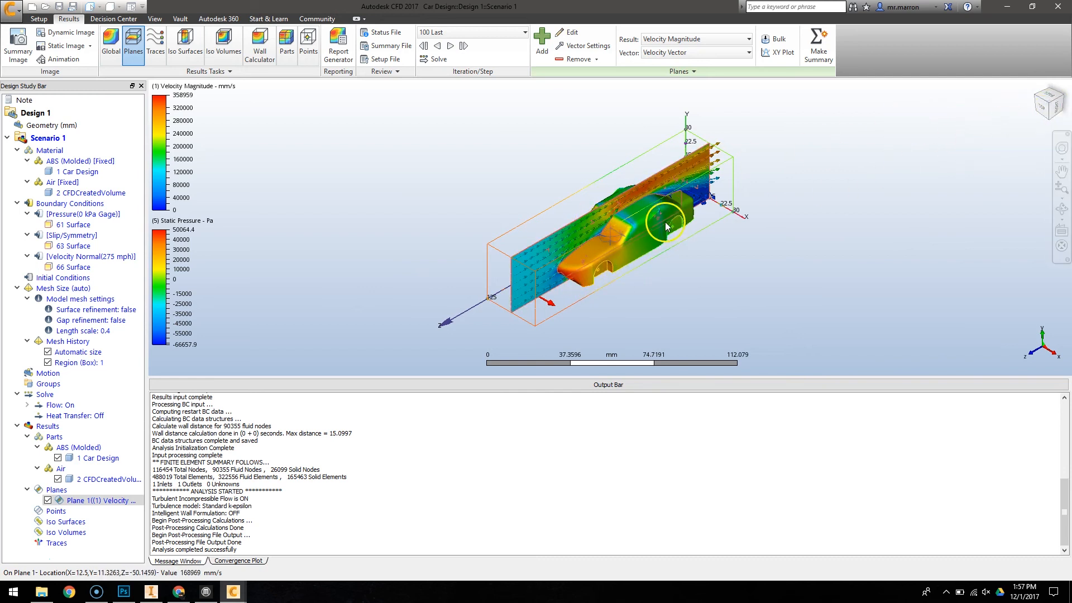
{"action": "scroll", "coordinate": [662, 219], "scroll_direction": "up", "scroll_amount": 2}
{"action": "left_click", "coordinate": [1055, 106]}
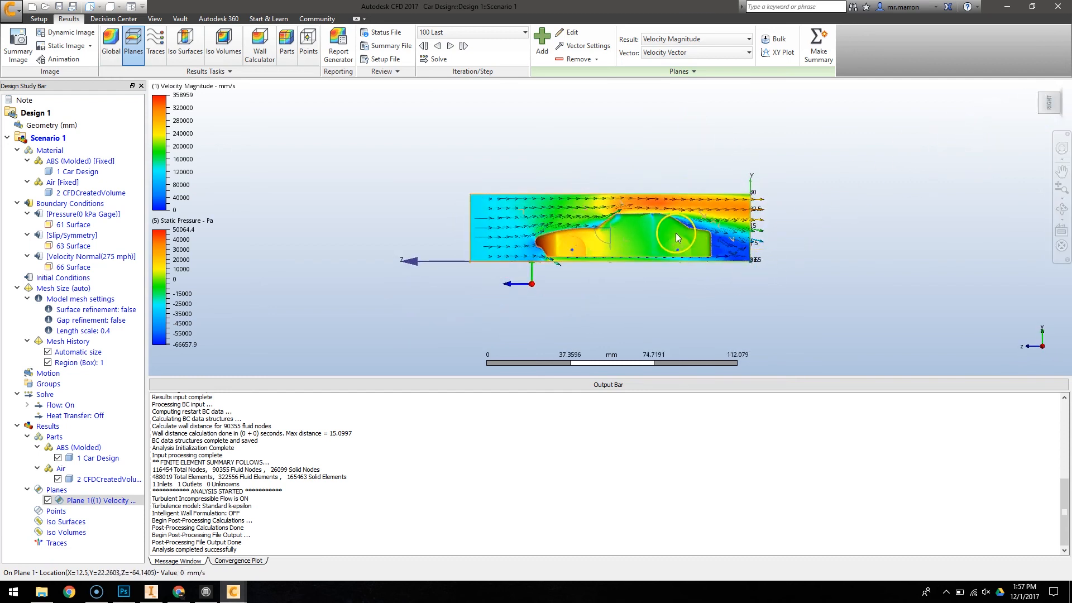
{"action": "scroll", "coordinate": [676, 233], "scroll_direction": "up", "scroll_amount": 1}
{"action": "scroll", "coordinate": [676, 232], "scroll_direction": "up", "scroll_amount": 4}
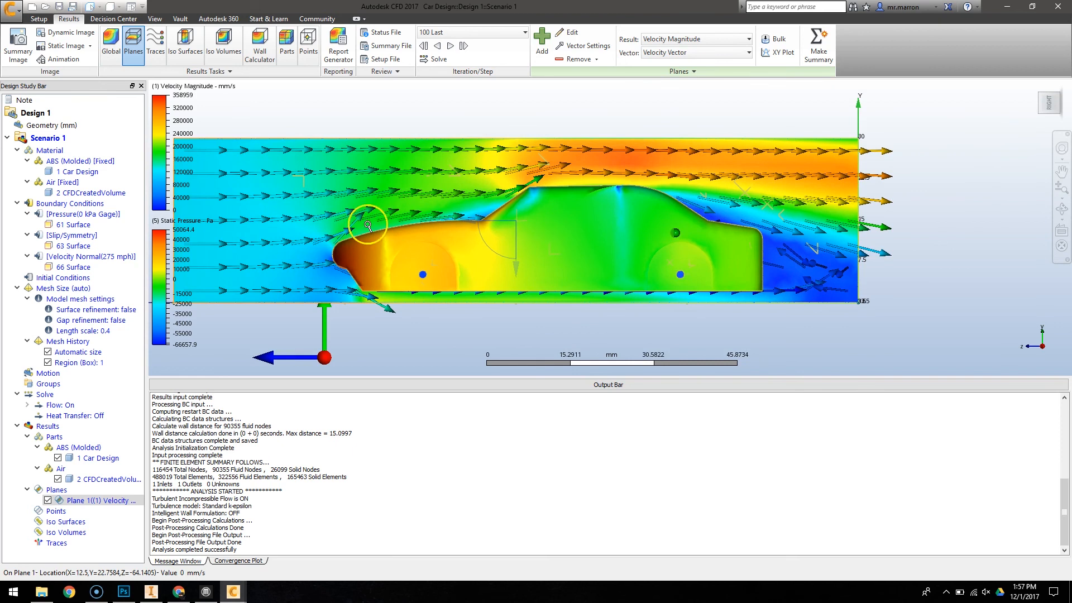